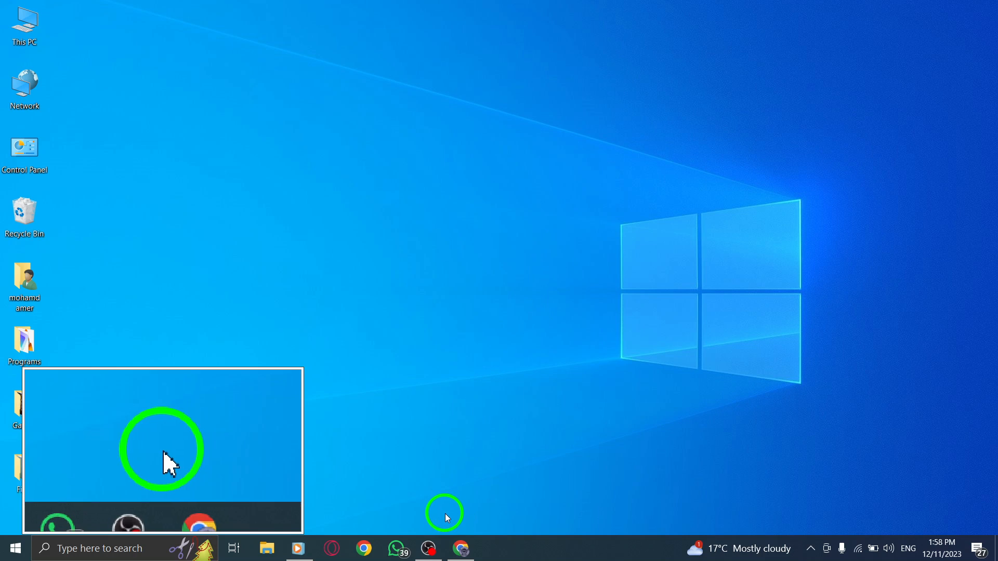
Bring up Chrome from the taskbar and switch to the WhatsApp Web tab with its chat list
{"action": "left_click", "coordinate": [461, 547]}
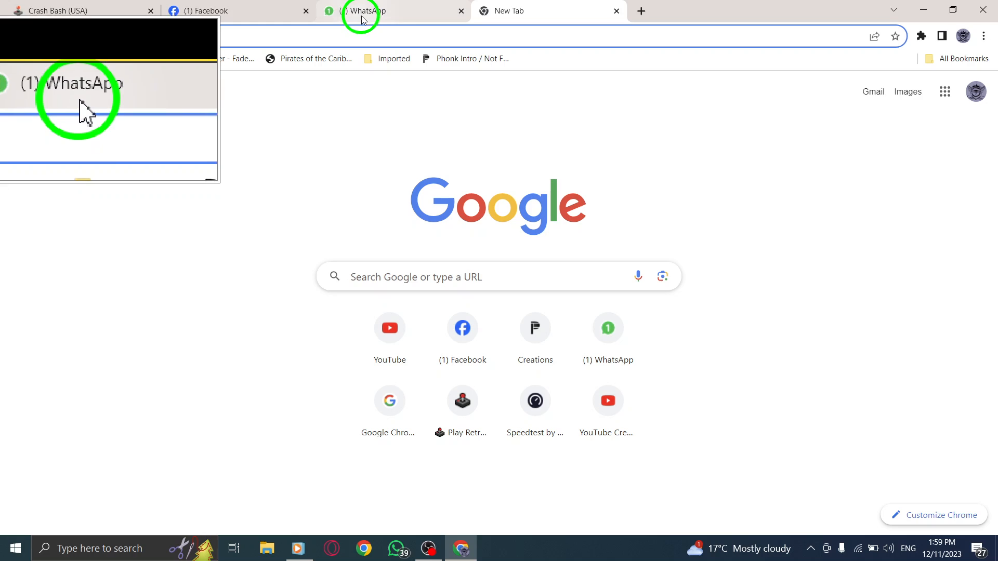
{"action": "left_click", "coordinate": [359, 10]}
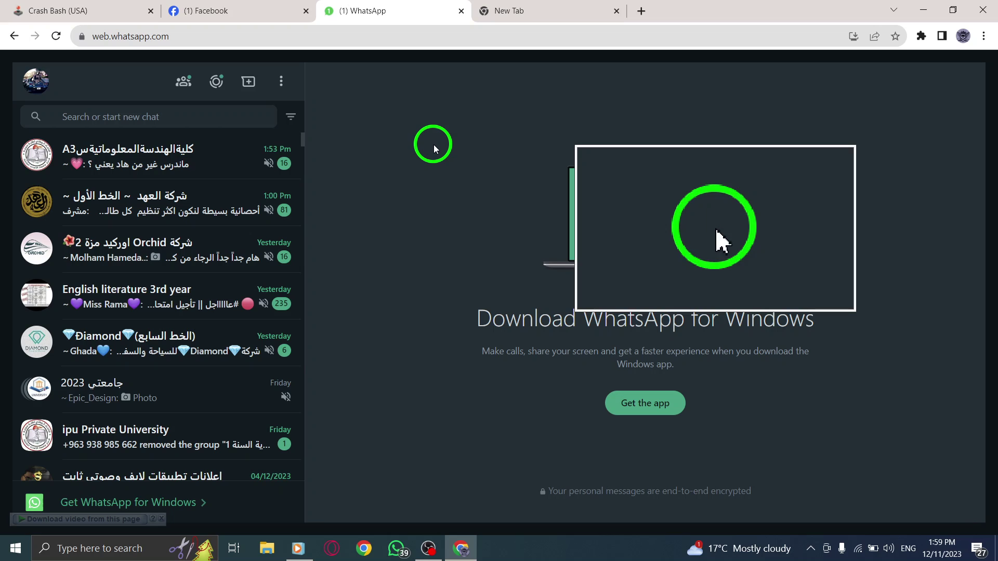
Open the print preview of the WhatsApp chat-list page from the page's context menu
{"action": "right_click", "coordinate": [435, 145]}
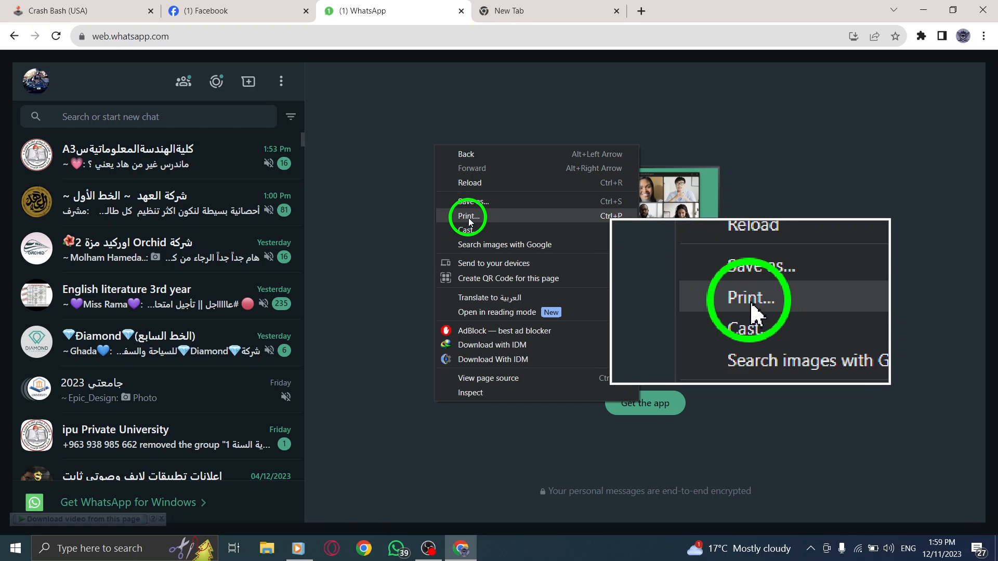
{"action": "left_click", "coordinate": [467, 217]}
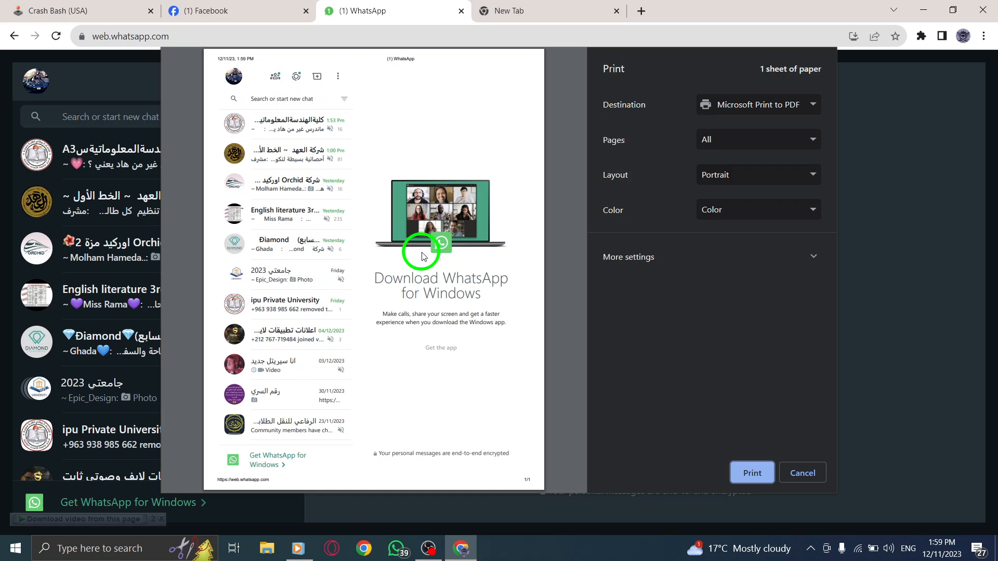
Cancel the print preview, switch to the New Tab page and minimize Chrome to show the desktop
{"action": "left_click", "coordinate": [803, 472]}
{"action": "left_click", "coordinate": [514, 10]}
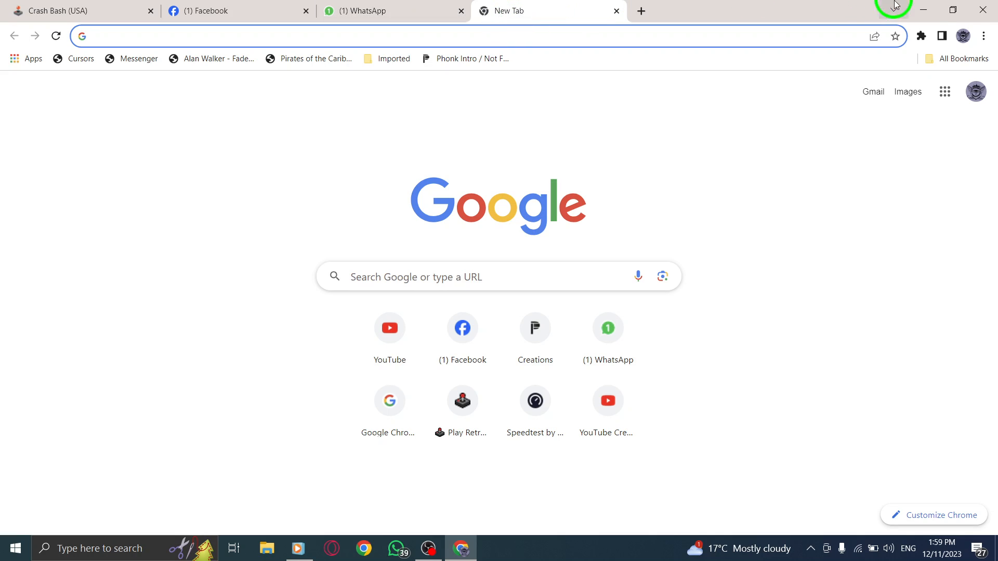
{"action": "left_click", "coordinate": [923, 9]}
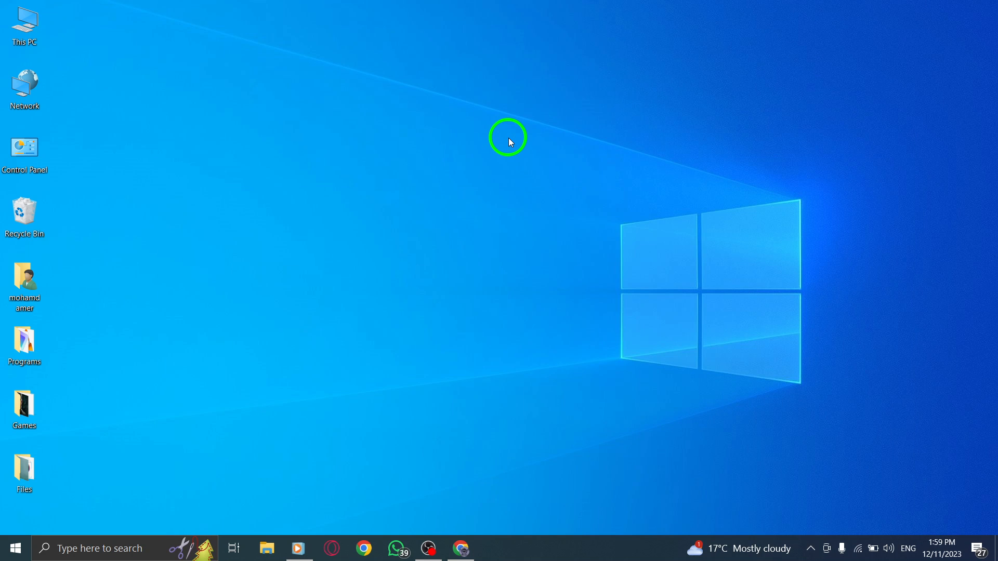